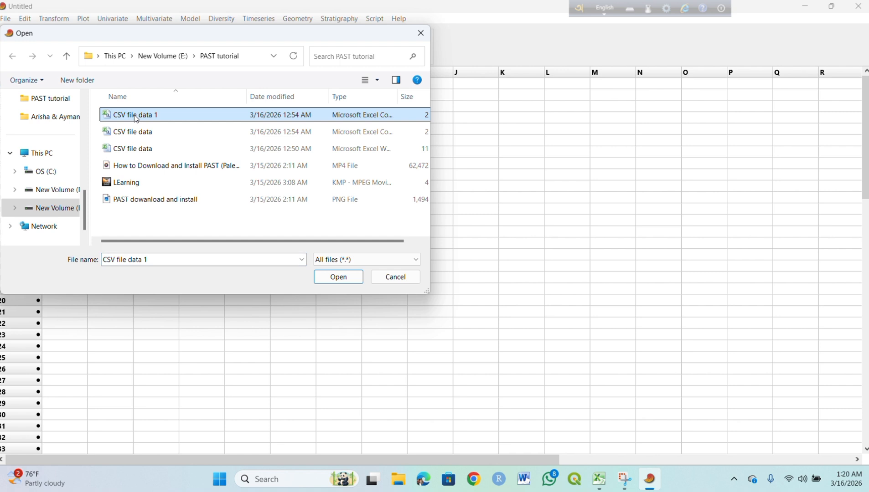
# Import the file CSV file data 1, with names and data in rows and columns and comma as separator.
pyautogui.click(330, 280)
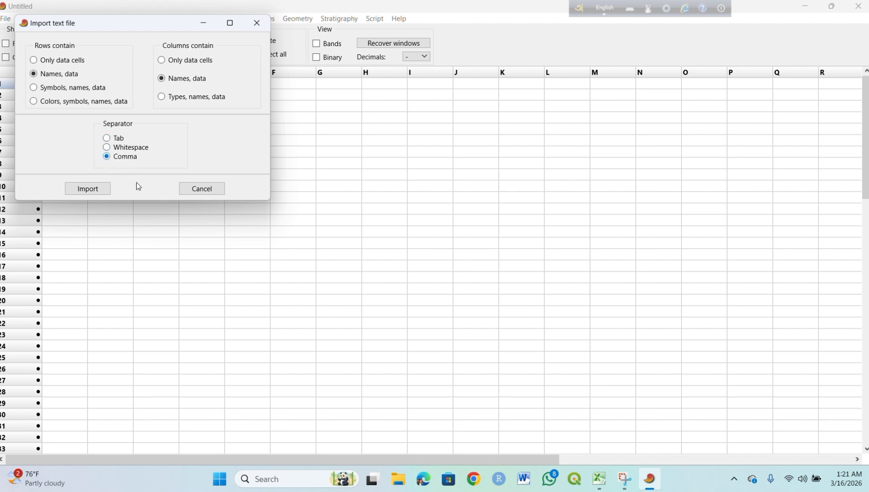
pyautogui.click(104, 189)
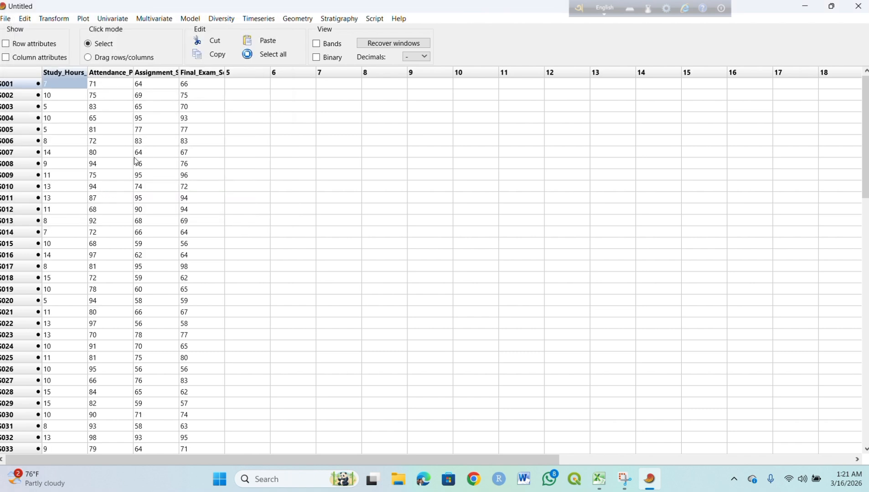
# Look through the imported rows from S001 down to S021 and return to the first row.
pyautogui.press('Down')
pyautogui.press('Down')
pyautogui.press('Down')
pyautogui.press('Down')
pyautogui.press('Down')
pyautogui.press('Down')
pyautogui.press('Down')
pyautogui.press('Down')
pyautogui.press('Down')
pyautogui.press('Down')
pyautogui.press('Down')
pyautogui.press('Down')
pyautogui.press('Down')
pyautogui.press('Down')
pyautogui.press('Down')
pyautogui.press('Down')
pyautogui.press('Down')
pyautogui.press('Down')
pyautogui.press('Down')
pyautogui.press('Down')
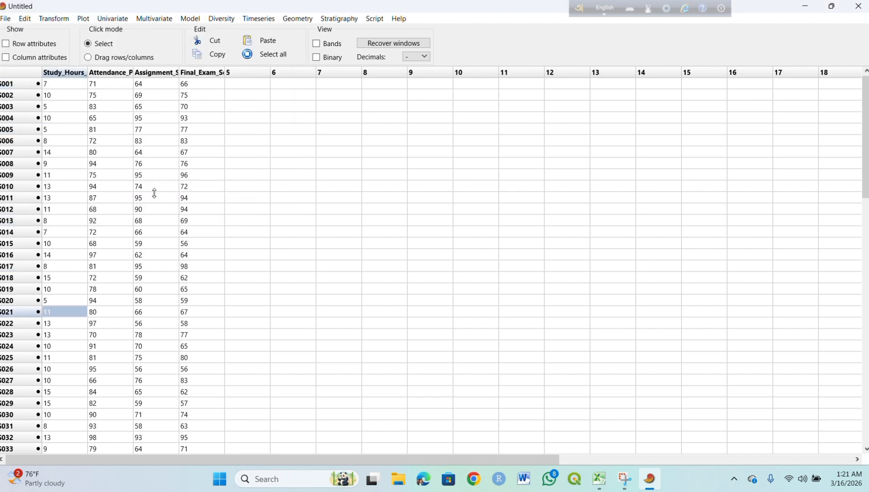
pyautogui.press('Up')
pyautogui.press('Up')
pyautogui.press('Up')
pyautogui.press('Up')
pyautogui.press('Up')
pyautogui.press('Up')
pyautogui.press('Up')
pyautogui.press('Up')
pyautogui.press('Up')
pyautogui.press('Up')
pyautogui.press('Up')
pyautogui.press('Up')
pyautogui.press('Up')
pyautogui.press('Up')
pyautogui.press('Up')
pyautogui.press('Up')
pyautogui.press('Up')
pyautogui.press('Up')
pyautogui.press('Up')
pyautogui.press('Up')
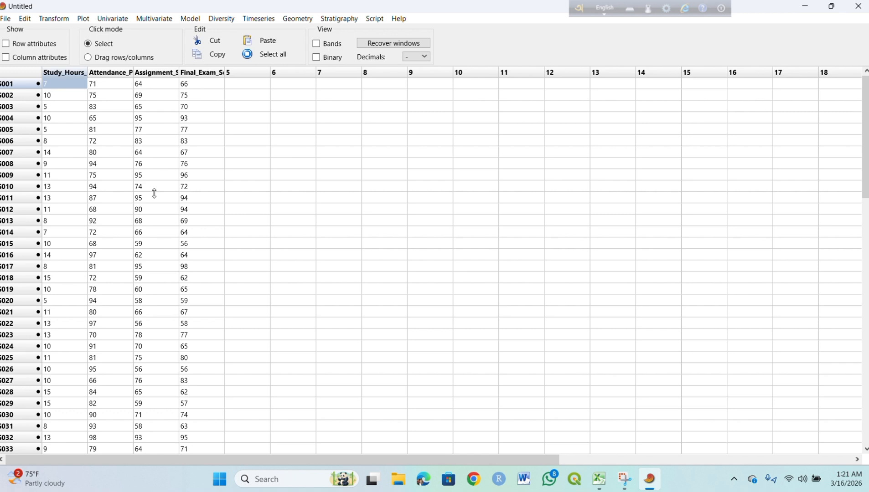
# Start a new empty spreadsheet in PAST and paste in the student table A1:E101 copied from the CSV file data sheet in Excel.
pyautogui.click(4, 19)
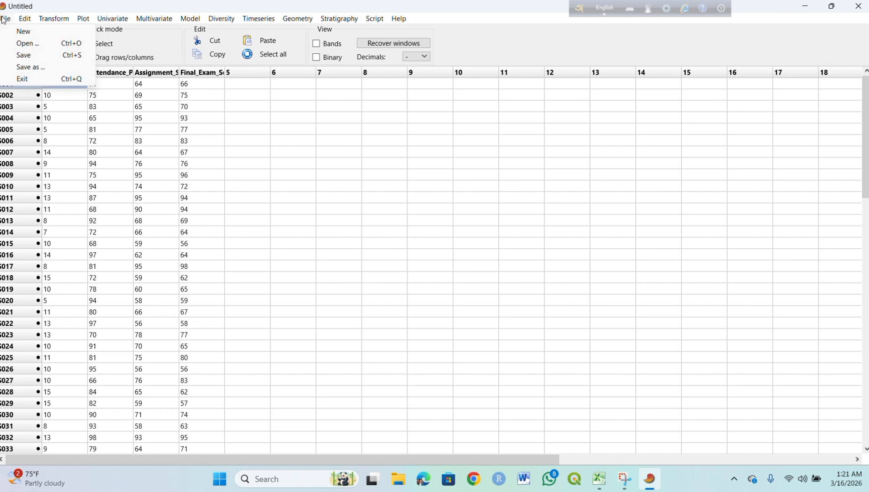
pyautogui.click(21, 31)
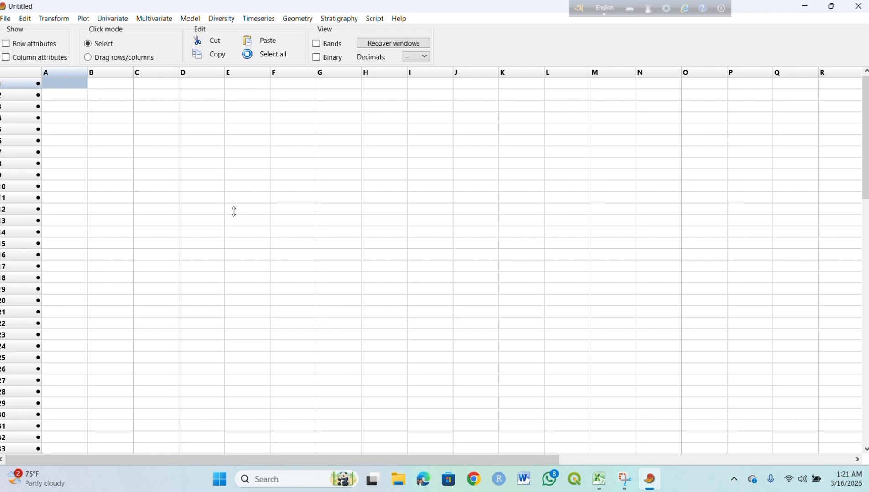
pyautogui.moveTo(605, 470)
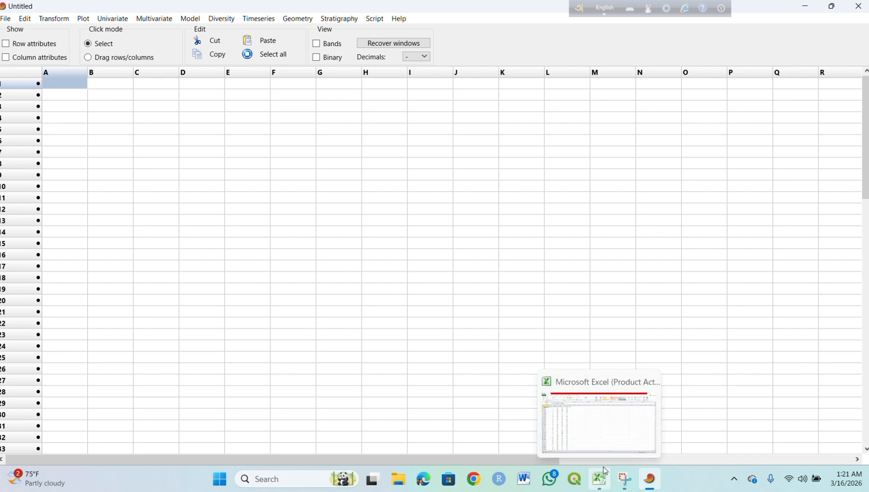
pyautogui.click(600, 426)
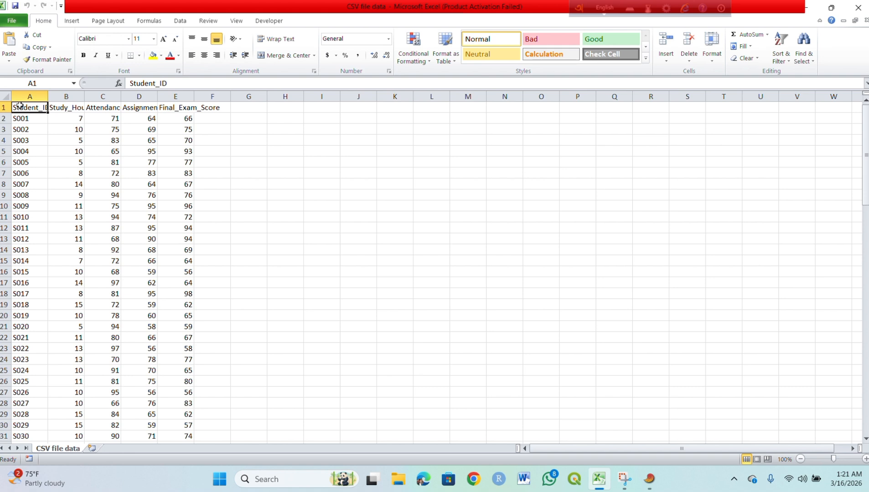
pyautogui.moveTo(18, 106); pyautogui.dragTo(171, 396)
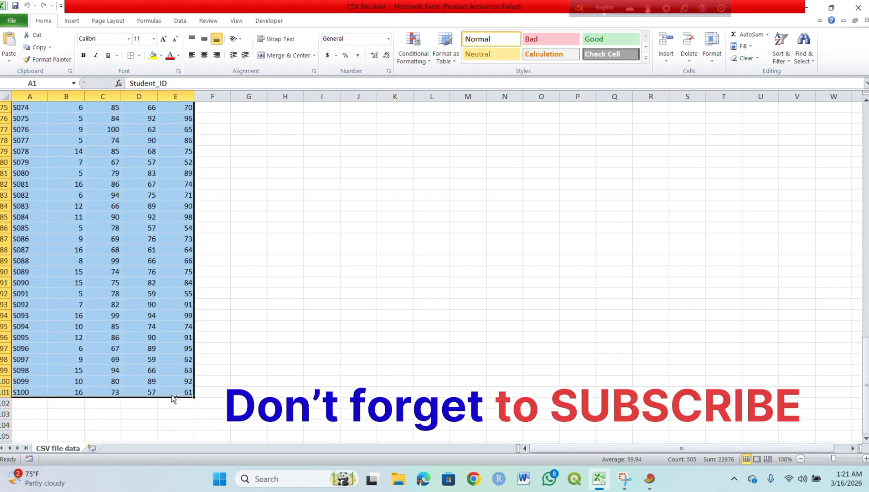
pyautogui.hotkey('ctrl', 'c')
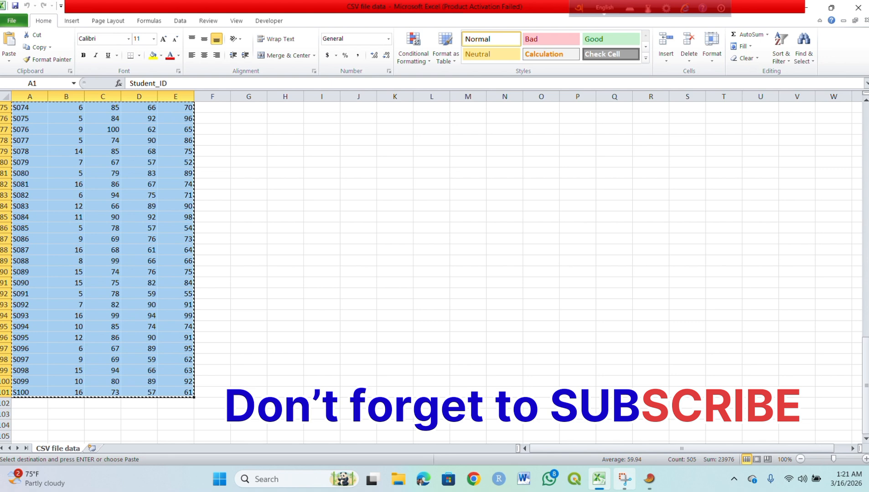
pyautogui.click(648, 478)
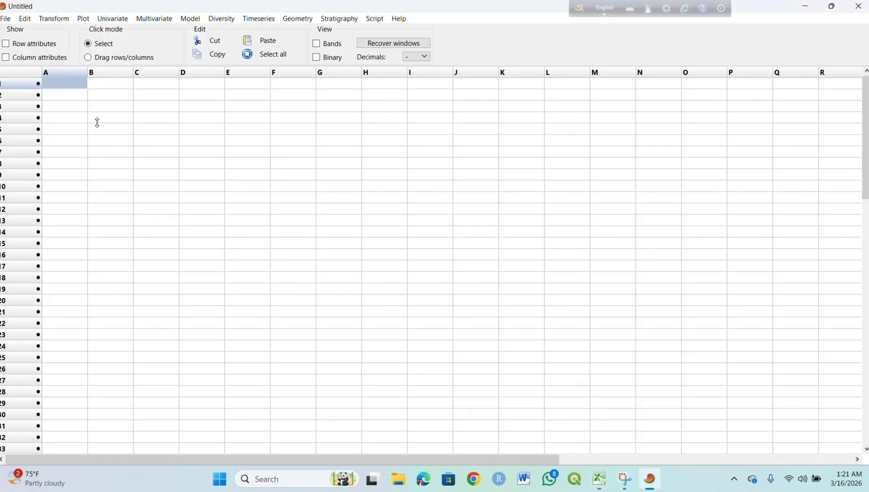
pyautogui.hotkey('ctrl', 'v')
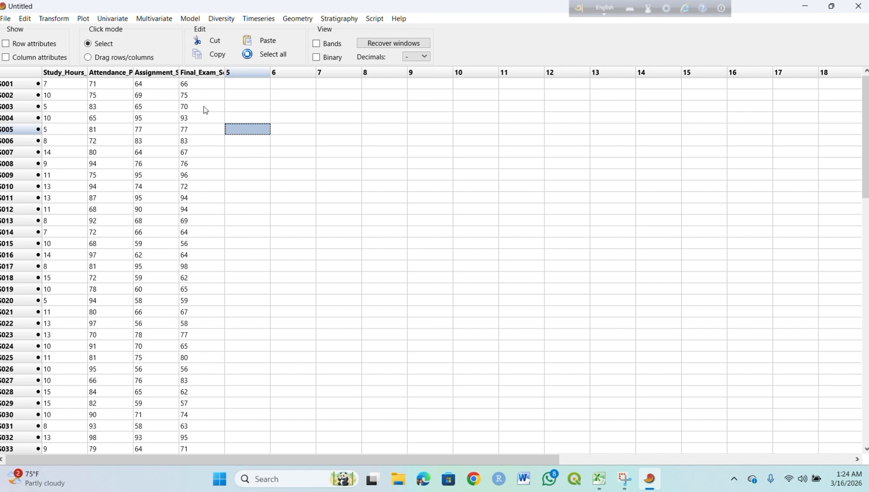
# Compute the univariate statistics of the Final_Exam_Score column, copy the results and close the results window.
pyautogui.click(209, 75)
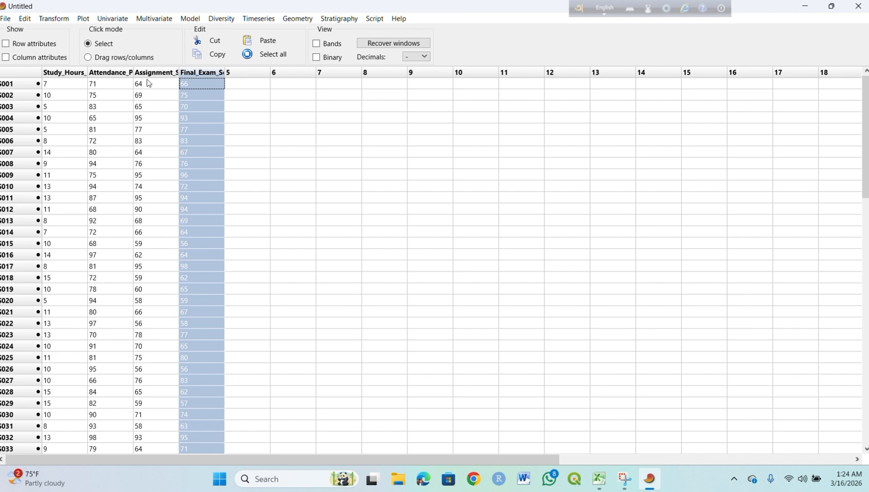
pyautogui.click(110, 19)
pyautogui.click(124, 31)
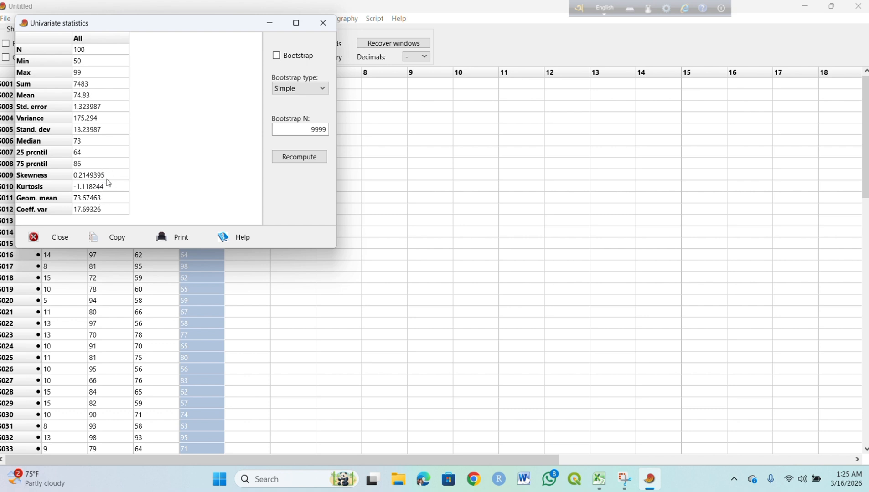
pyautogui.click(130, 237)
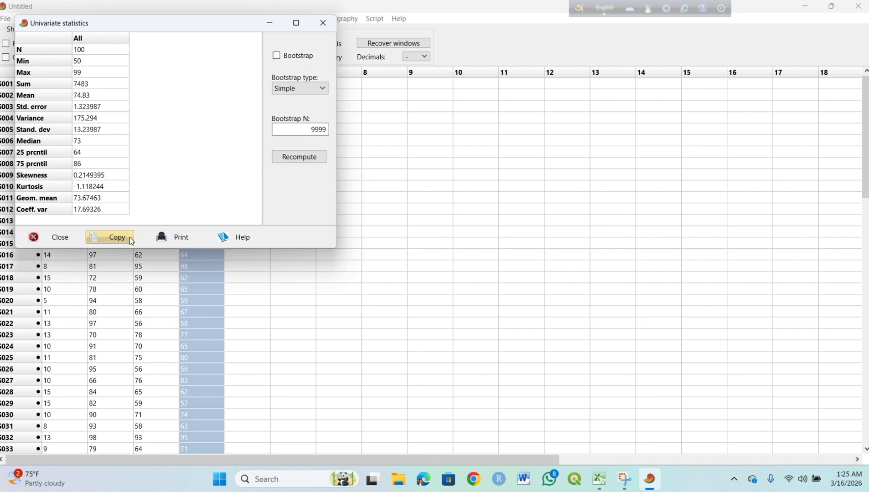
pyautogui.click(322, 23)
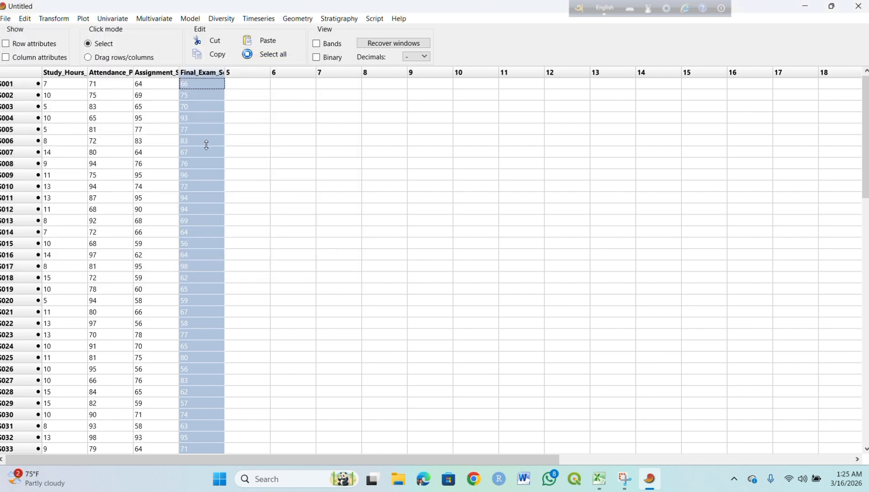
# Compute the univariate statistics for all columns of the student table at once, closing the results and clearing the selection.
pyautogui.click(31, 75)
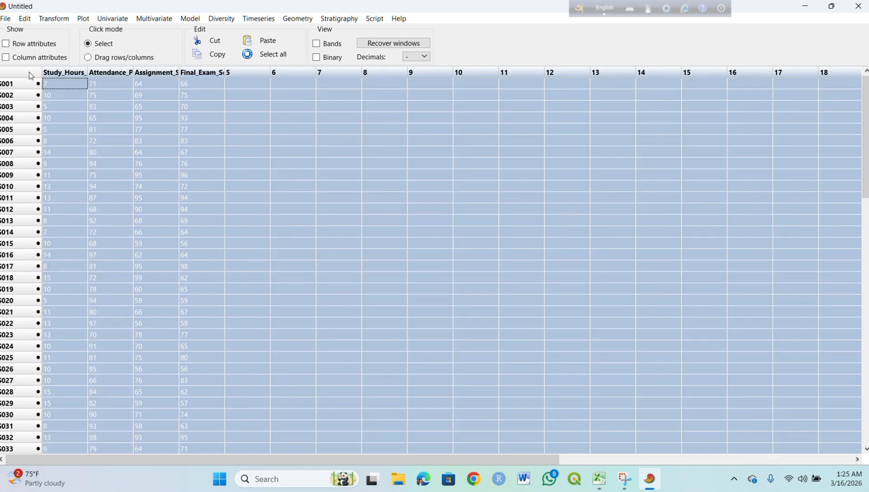
pyautogui.click(76, 267)
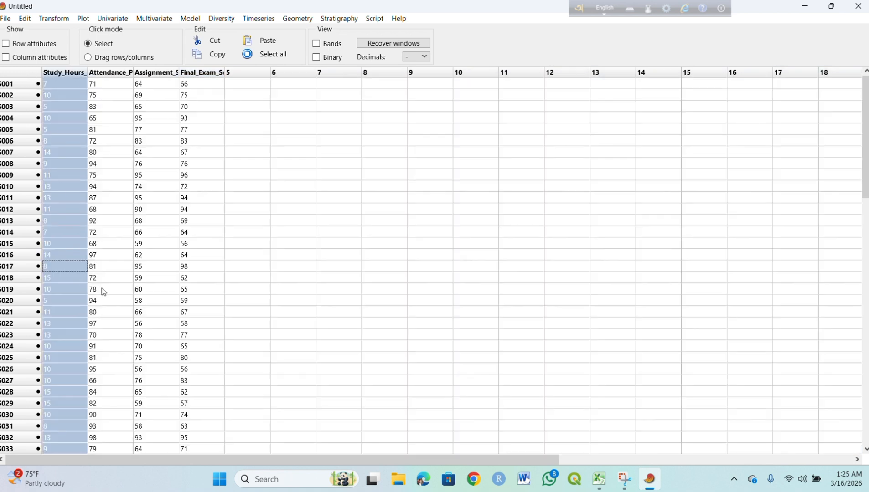
pyautogui.click(50, 88)
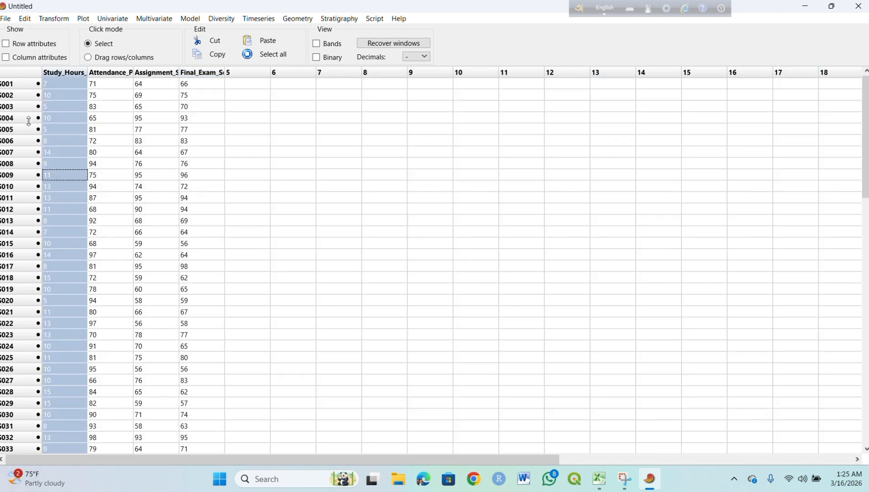
pyautogui.click(29, 72)
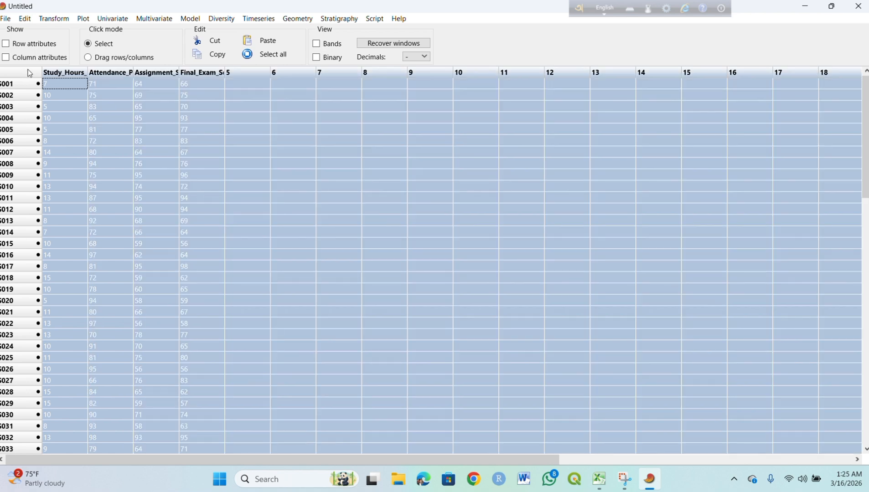
pyautogui.click(102, 19)
pyautogui.click(122, 32)
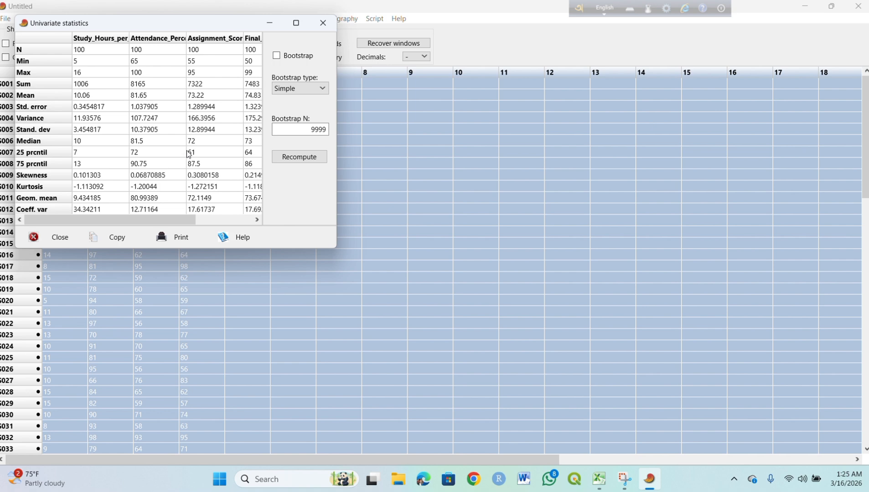
pyautogui.click(322, 23)
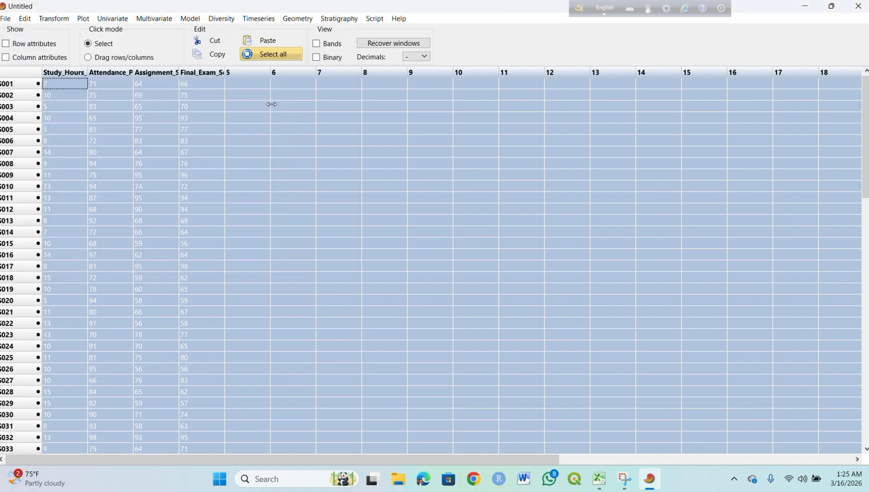
pyautogui.click(274, 220)
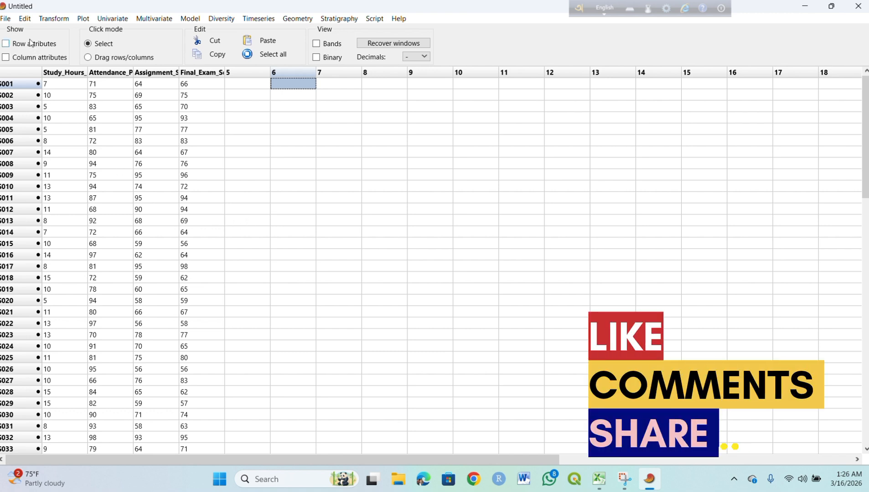
# Replace the current data with a blank spreadsheet and transfer the full Excel range A1:E101, header row included, into PAST.
pyautogui.click(6, 18)
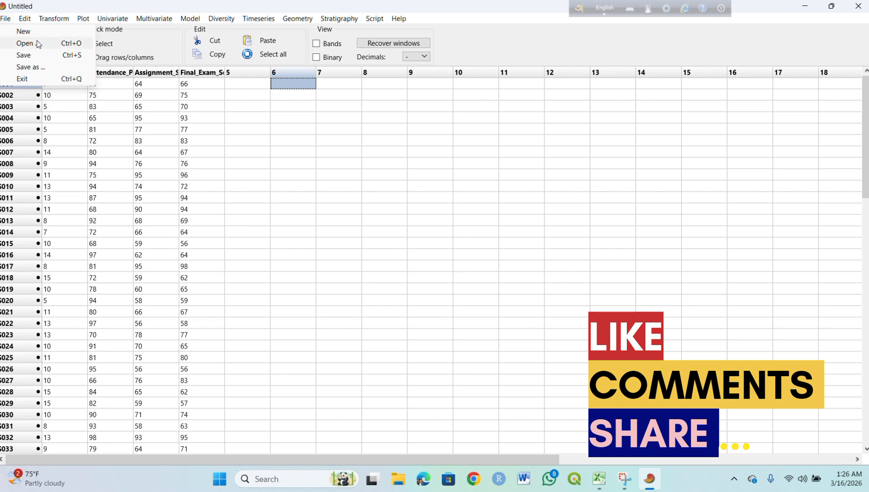
pyautogui.click(24, 32)
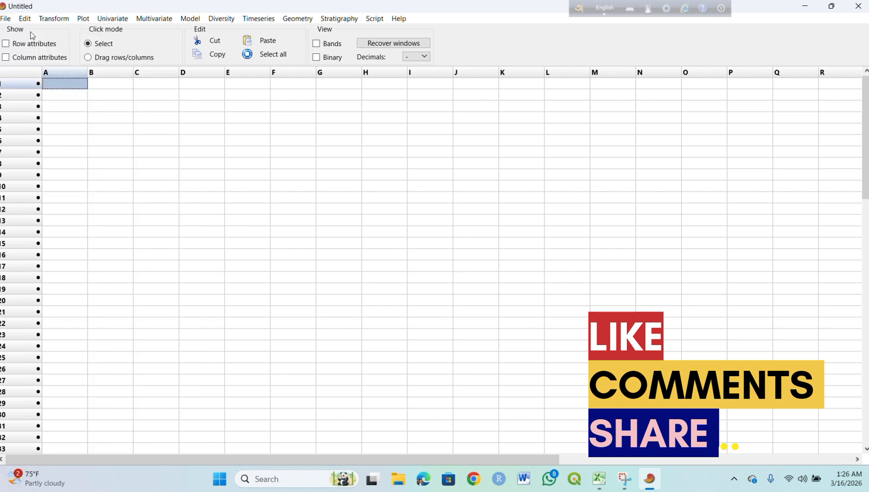
pyautogui.click(607, 478)
pyautogui.scroll(20, 115, 221)
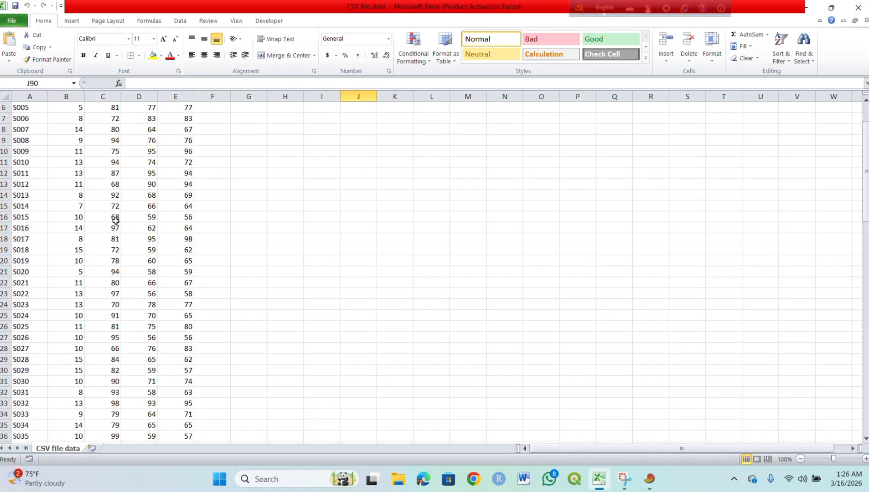
pyautogui.scroll(2, 116, 220)
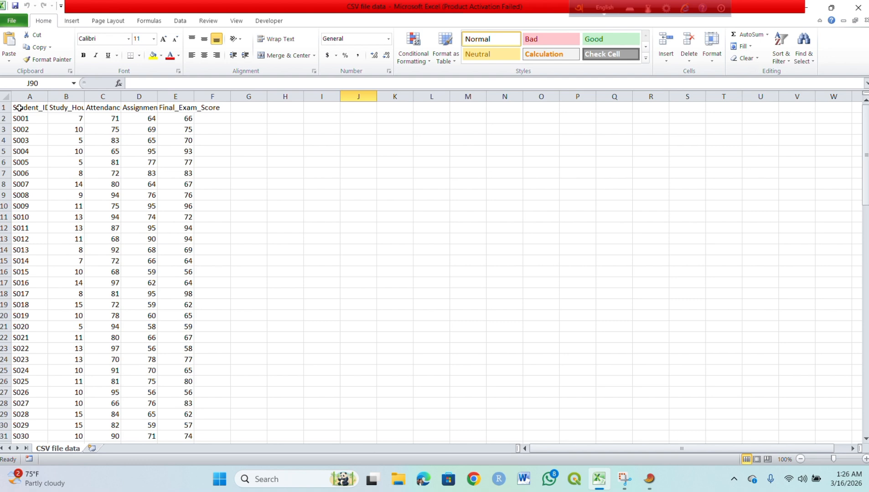
pyautogui.moveTo(19, 107); pyautogui.dragTo(186, 323)
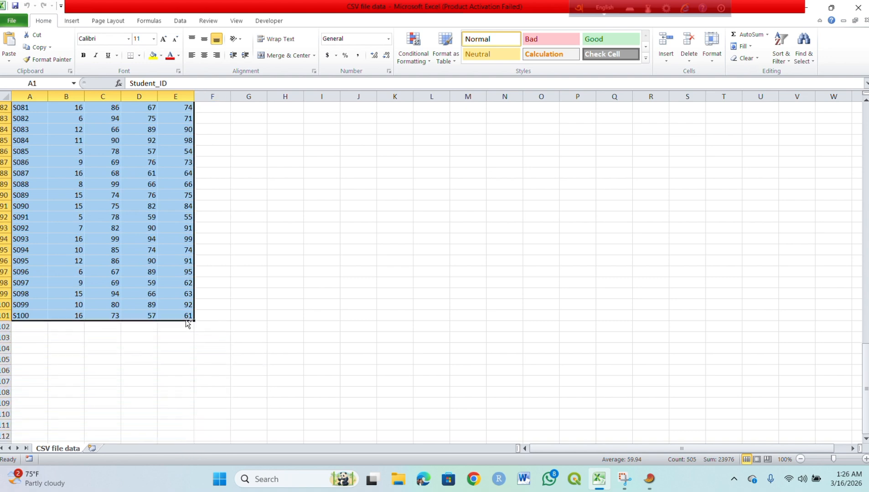
pyautogui.hotkey('ctrl', 'c')
pyautogui.moveTo(651, 480)
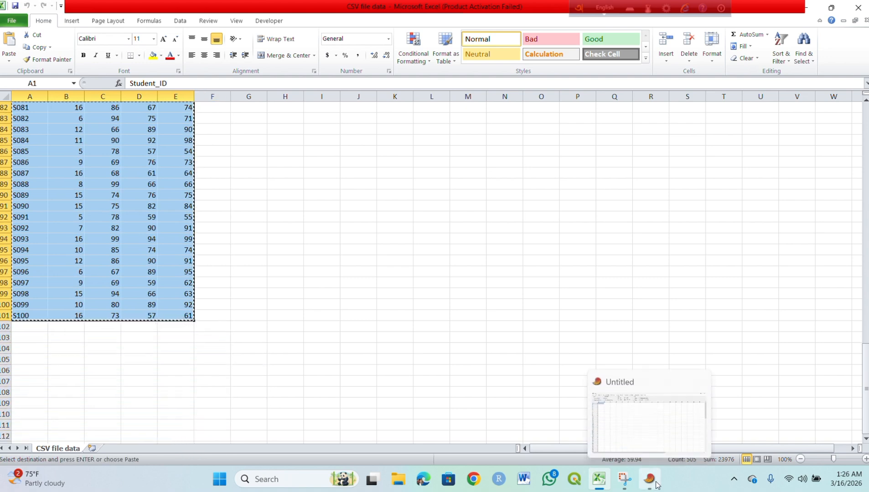
pyautogui.click(649, 448)
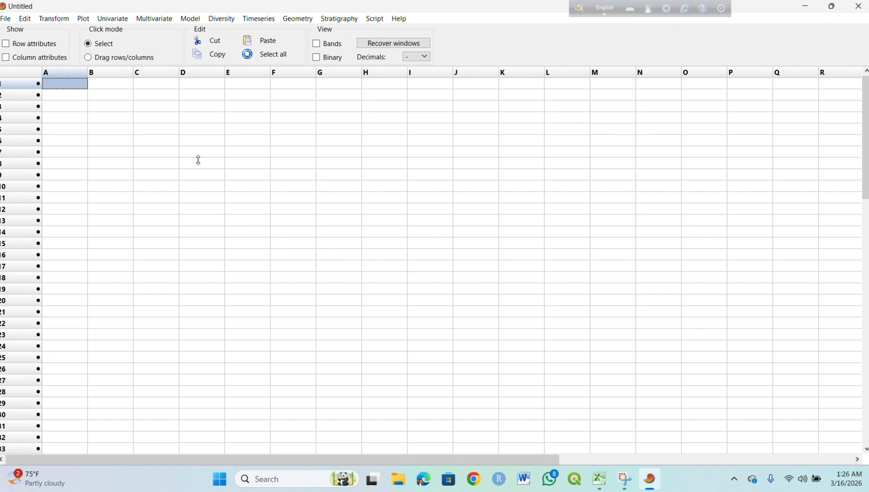
pyautogui.hotkey('ctrl', 'v')
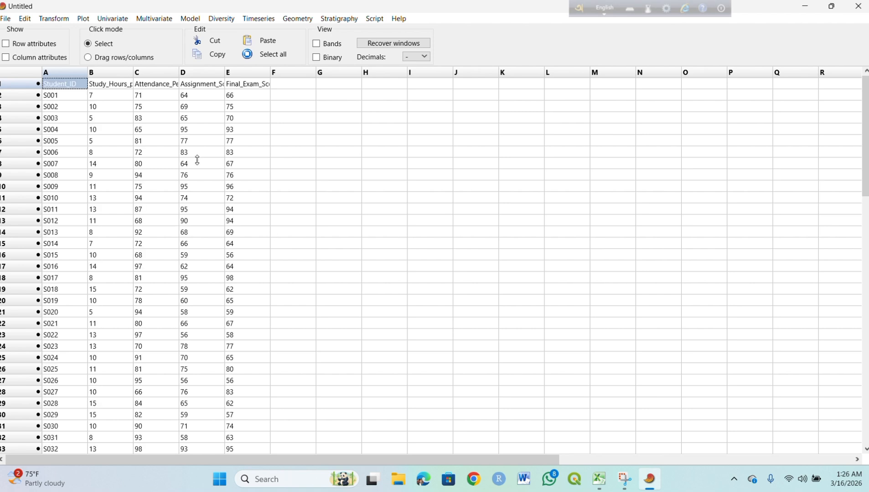
# Try to compute univariate statistics on column E with its Final_Exam_Score header still in row 1.
pyautogui.click(246, 73)
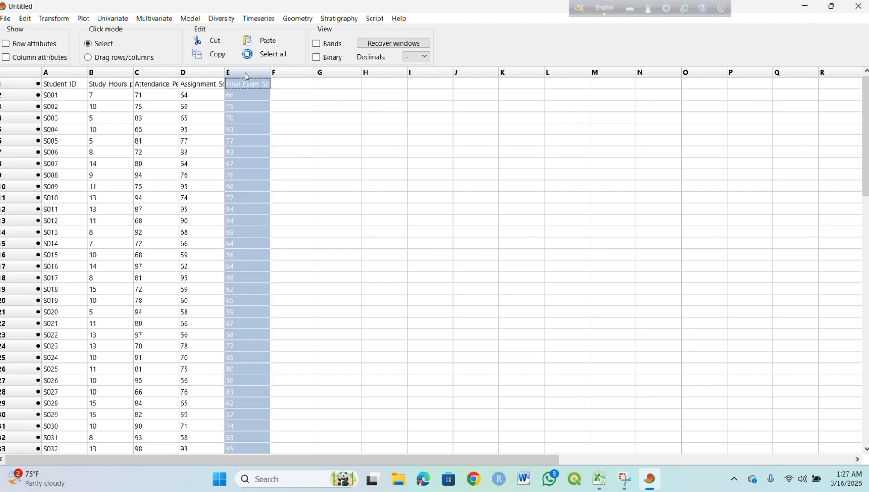
pyautogui.click(112, 18)
pyautogui.click(124, 31)
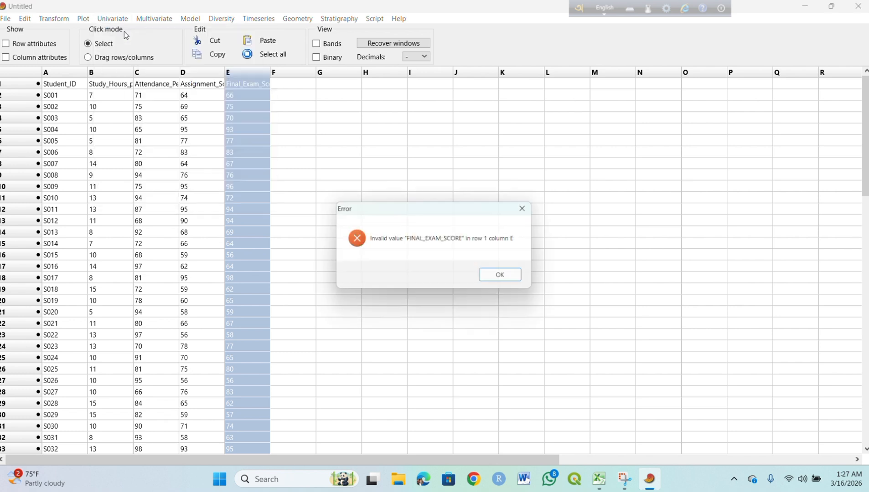
pyautogui.click(506, 278)
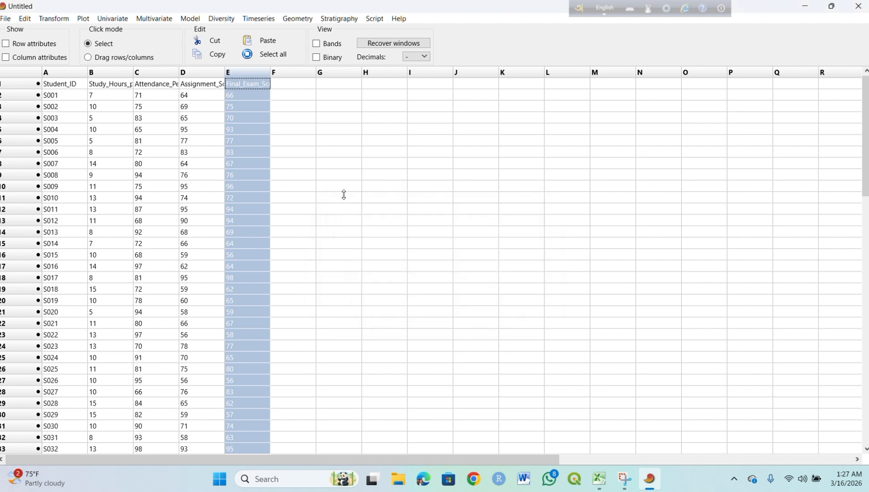
pyautogui.click(141, 95)
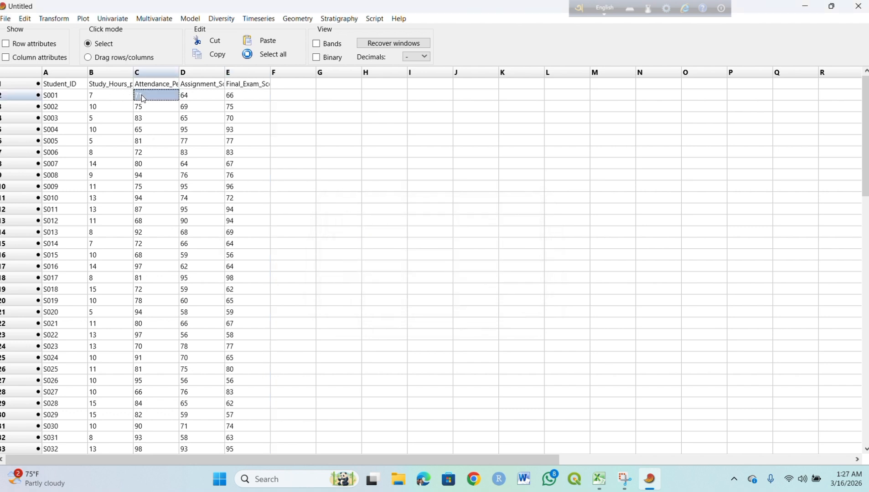
# Compute the univariate summary statistics for only the Final_Exam_Score values in E2:E101, excluding the header row, and close the results.
pyautogui.click(251, 88)
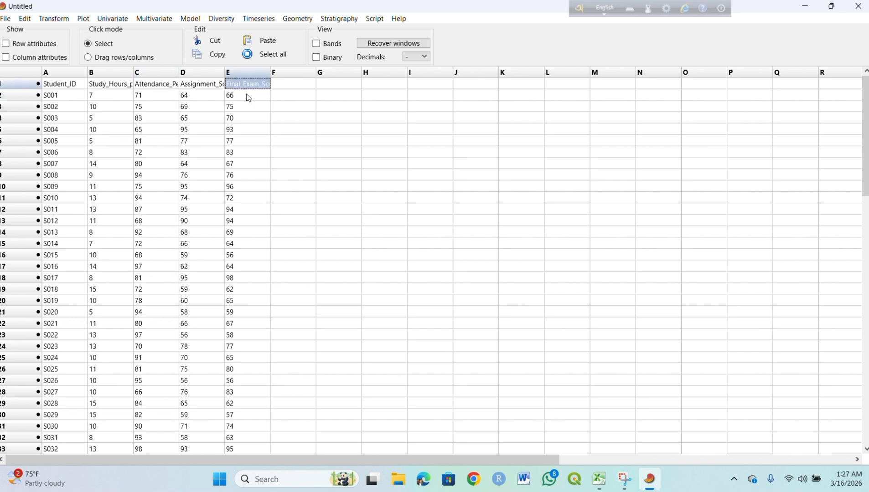
pyautogui.click(247, 96)
pyautogui.click(247, 95)
pyautogui.press('Down')
pyautogui.press('Down')
pyautogui.press('Down')
pyautogui.press('Down')
pyautogui.press('Down')
pyautogui.press('Down')
pyautogui.press('Down')
pyautogui.press('Down')
pyautogui.press('Down')
pyautogui.press('Down')
pyautogui.press('Down')
pyautogui.press('Down')
pyautogui.press('Down')
pyautogui.press('Down')
pyautogui.press('Down')
pyautogui.press('Down')
pyautogui.press('Down')
pyautogui.press('Down')
pyautogui.press('Down')
pyautogui.press('Down')
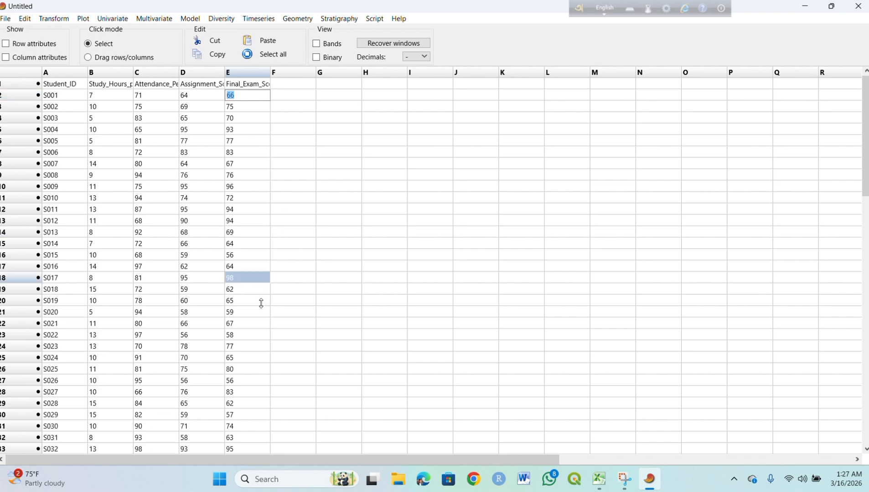
pyautogui.press('Down')
pyautogui.press('Down')
pyautogui.press('Down')
pyautogui.press('Down')
pyautogui.press('Down')
pyautogui.press('Down')
pyautogui.press('Down')
pyautogui.press('Down')
pyautogui.press('Down')
pyautogui.press('Down')
pyautogui.press('Down')
pyautogui.press('Down')
pyautogui.press('Down')
pyautogui.press('Down')
pyautogui.press('Down')
pyautogui.press('Down')
pyautogui.press('Down')
pyautogui.press('Down')
pyautogui.press('Down')
pyautogui.press('Down')
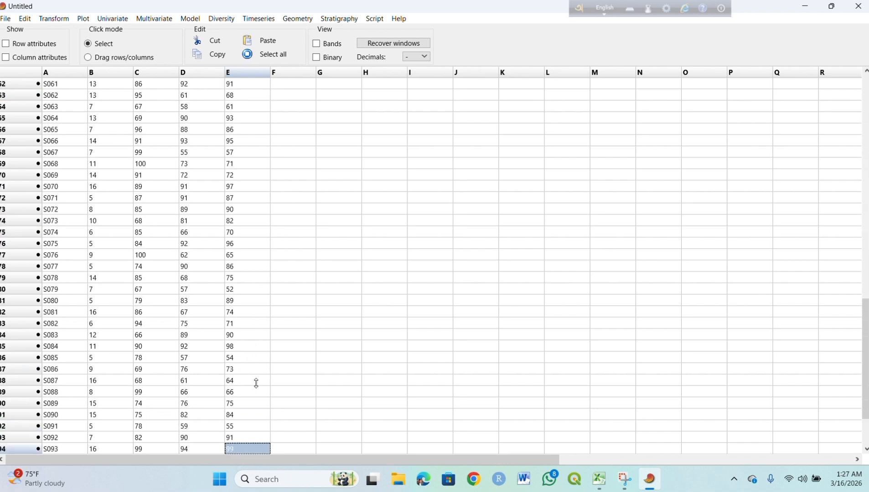
pyautogui.click(252, 447)
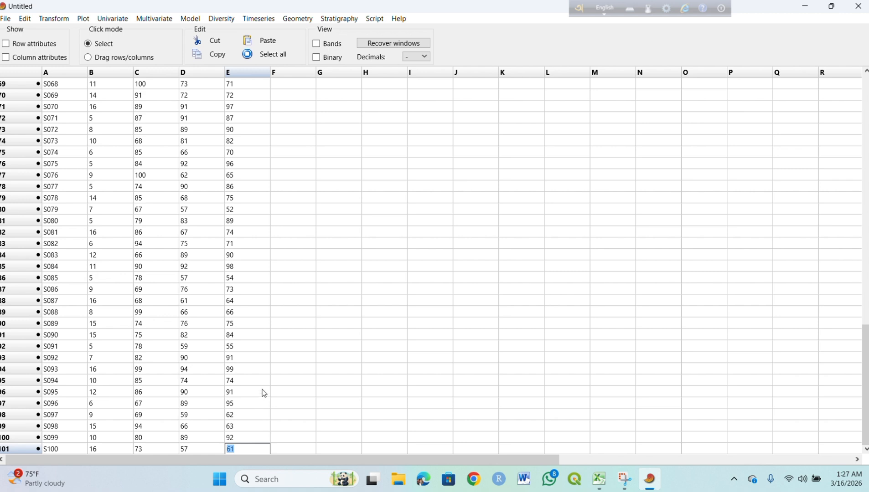
pyautogui.click(315, 431)
pyautogui.click(263, 450)
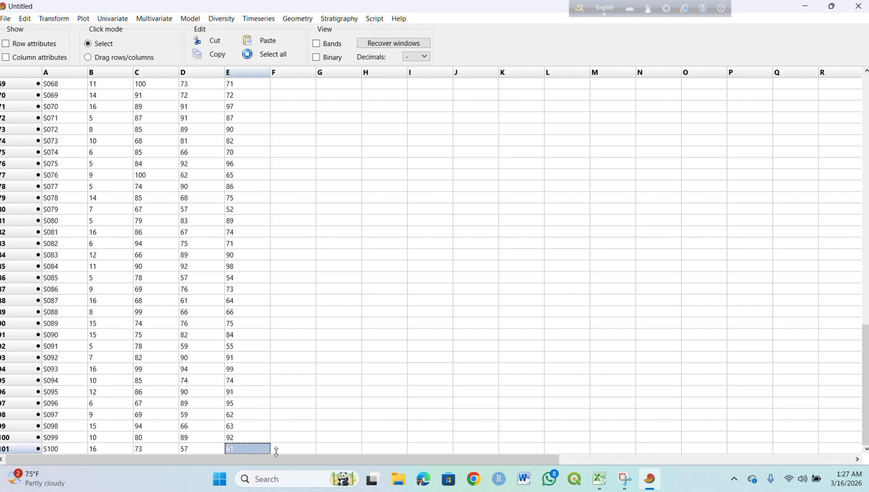
pyautogui.click(302, 450)
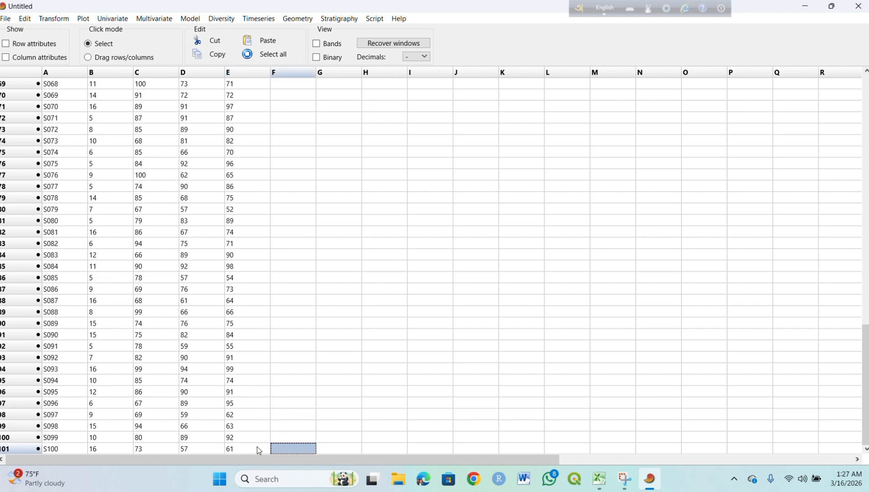
pyautogui.moveTo(259, 451); pyautogui.dragTo(286, 87)
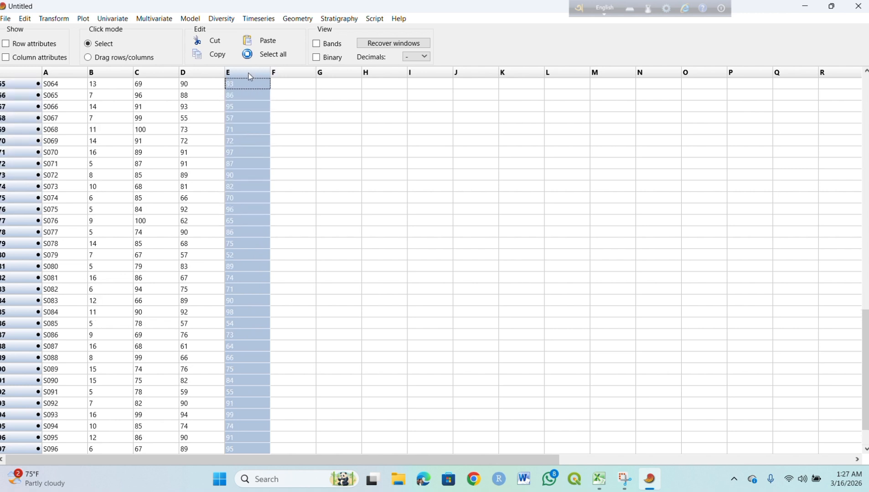
pyautogui.scroll(20, 249, 72)
pyautogui.keyDown('shift'); pyautogui.click(247, 91); pyautogui.keyUp('shift')
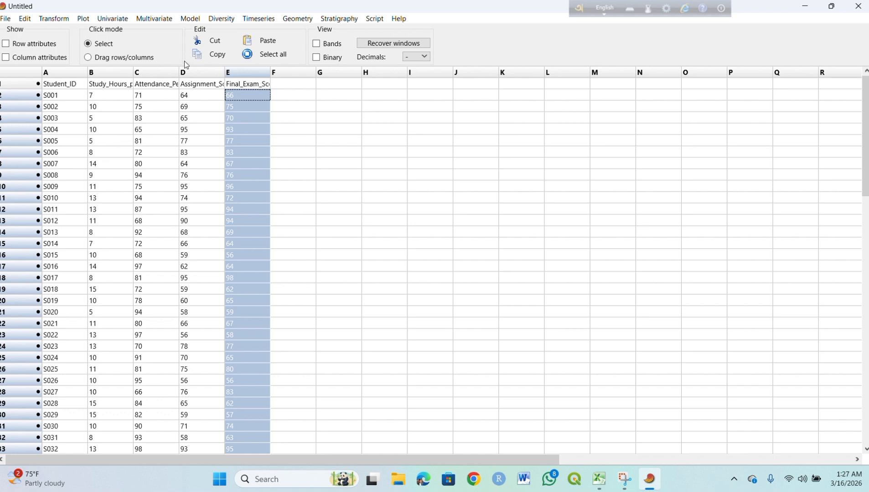
pyautogui.click(118, 18)
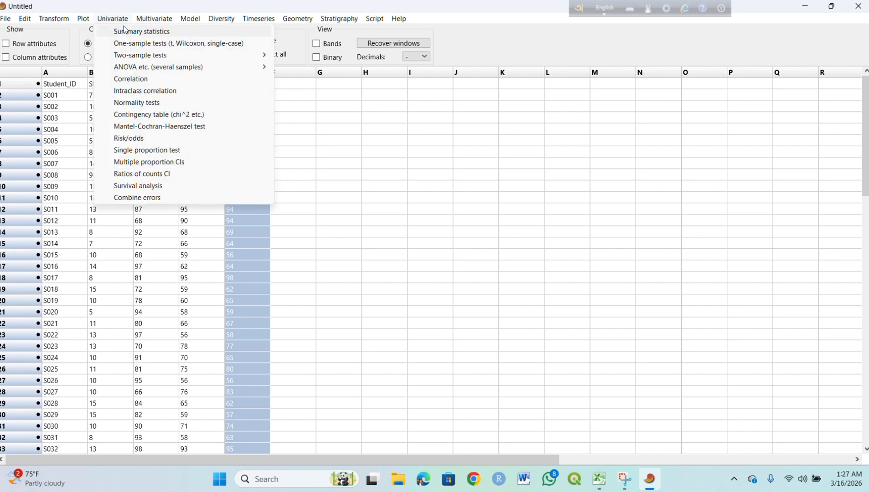
pyautogui.click(129, 32)
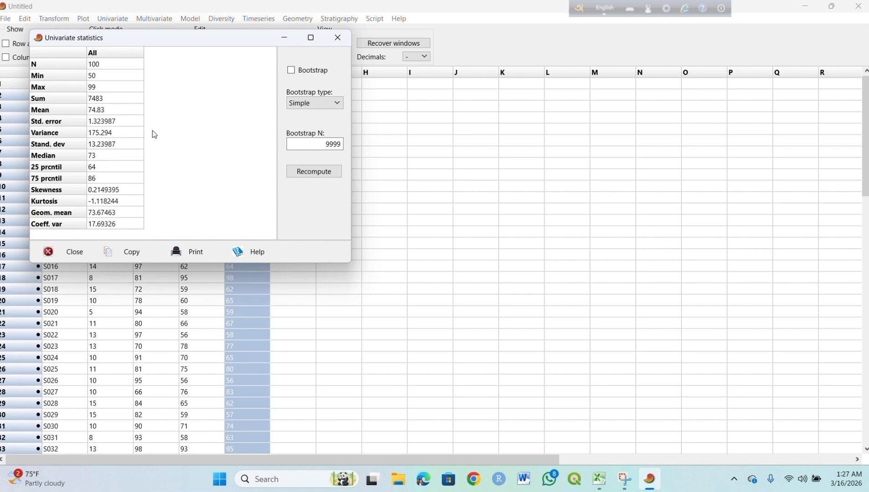
pyautogui.click(337, 38)
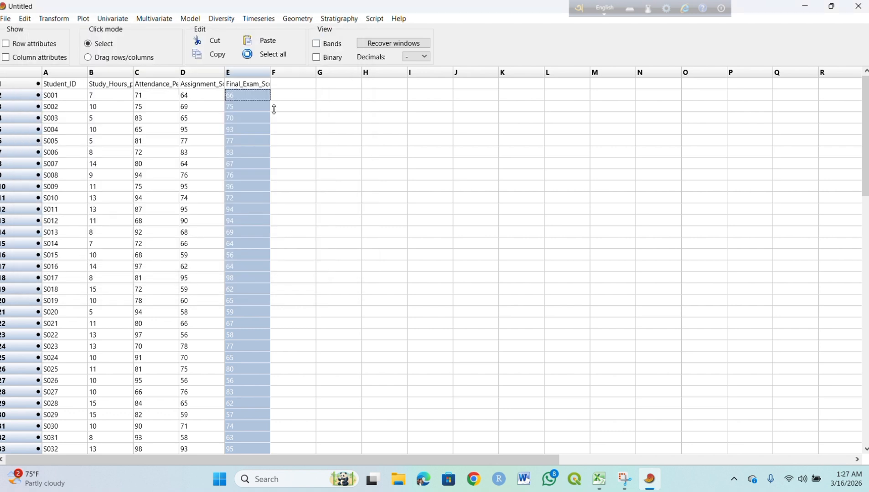
pyautogui.click(286, 142)
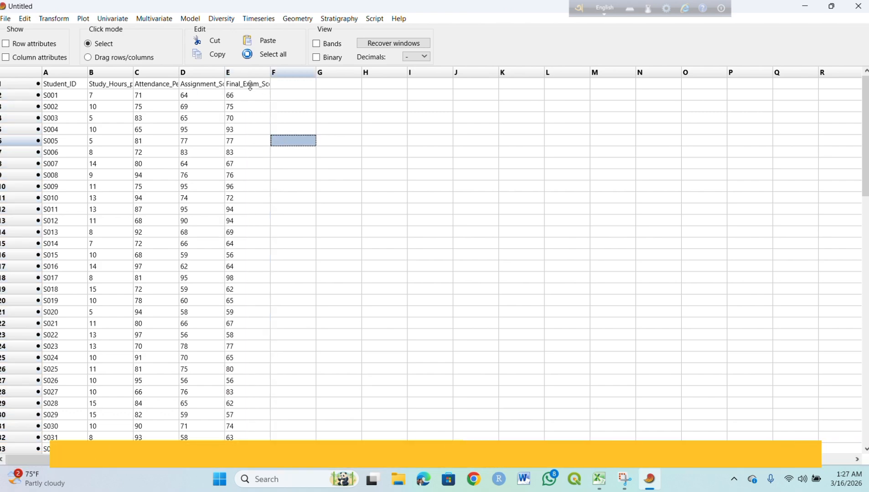
# Try to compute univariate summary statistics on A2:E33, leaving out the header row but including the Student_ID column.
pyautogui.click(29, 84)
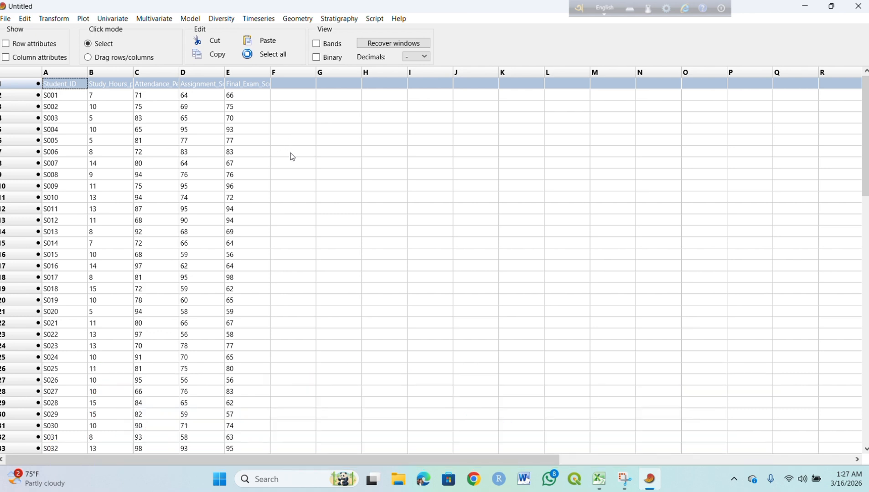
pyautogui.click(291, 154)
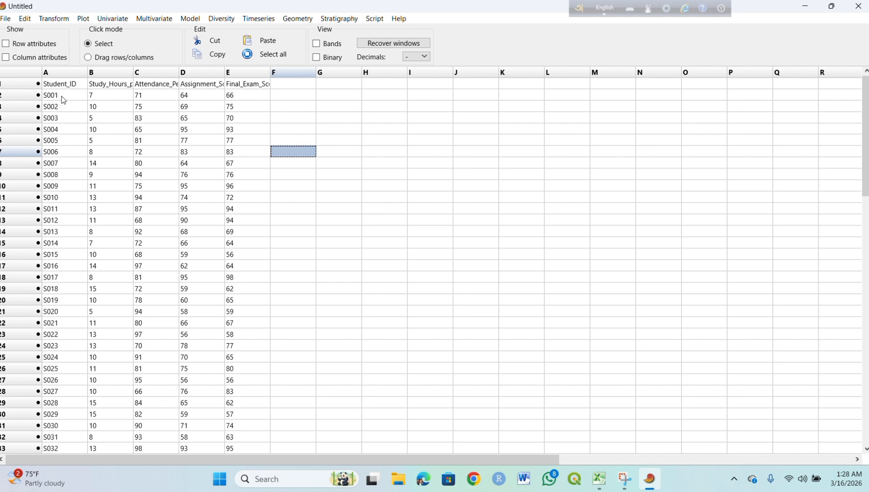
pyautogui.moveTo(61, 98); pyautogui.dragTo(249, 452)
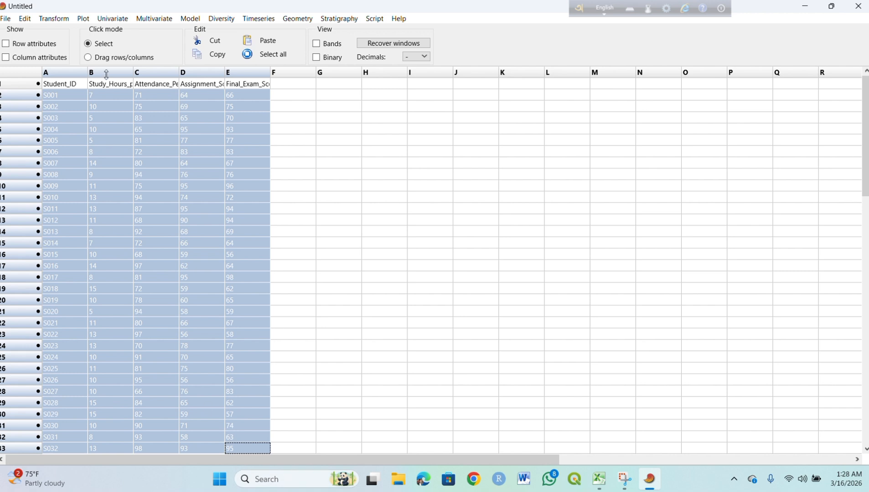
pyautogui.click(117, 17)
pyautogui.click(129, 32)
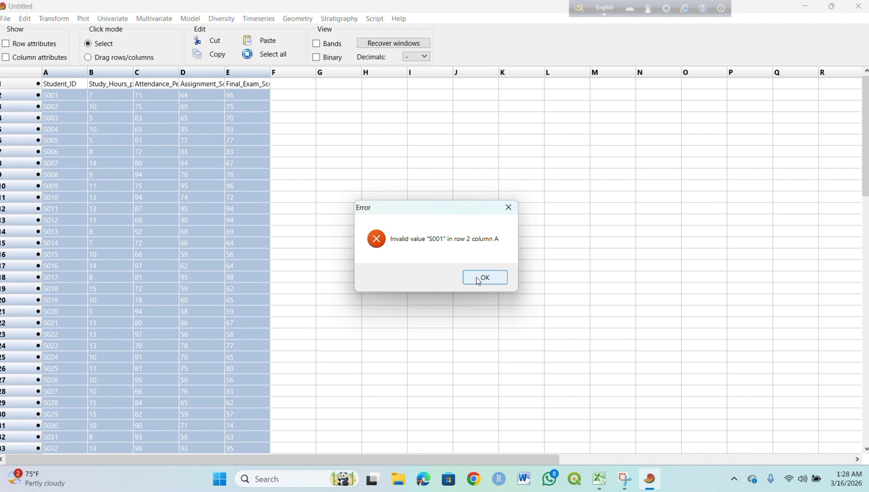
pyautogui.click(506, 212)
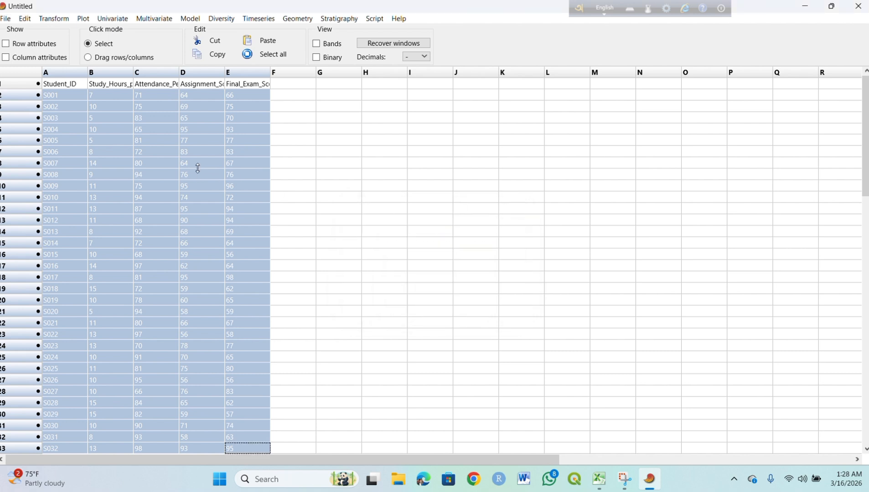
pyautogui.click(303, 187)
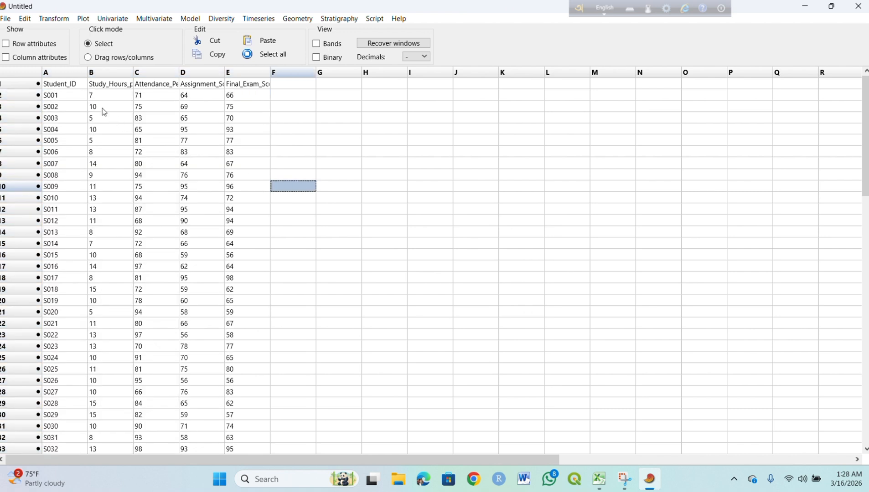
# Compute univariate summary statistics for the numeric cells B2:E33, leaving out the header row and Student_ID column, and clear the selection.
pyautogui.moveTo(102, 93); pyautogui.dragTo(155, 151)
pyautogui.moveTo(163, 216); pyautogui.dragTo(239, 451)
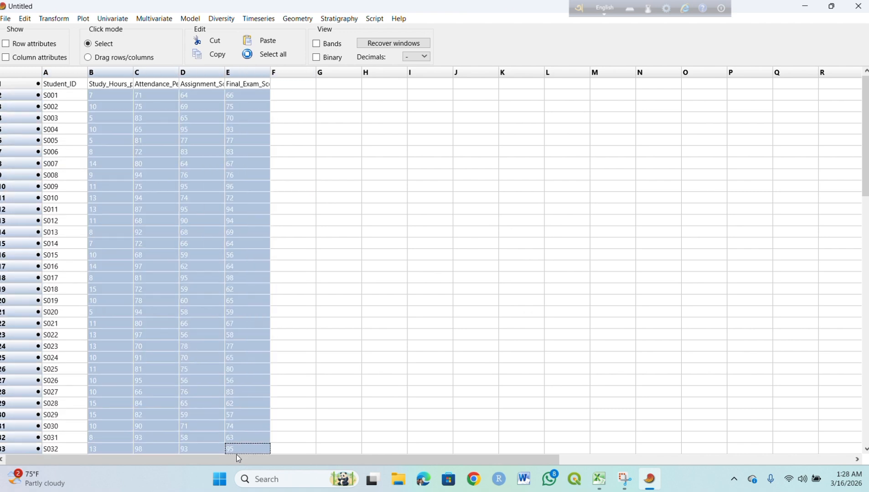
pyautogui.click(113, 18)
pyautogui.click(120, 32)
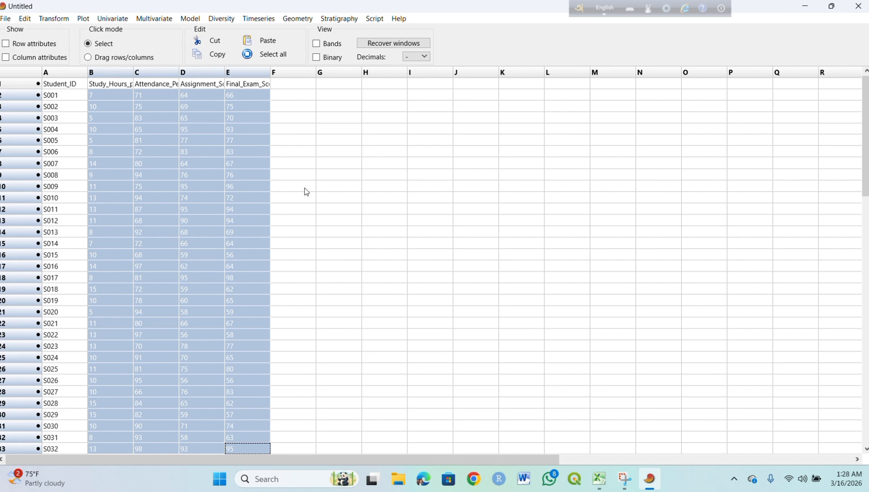
pyautogui.click(305, 188)
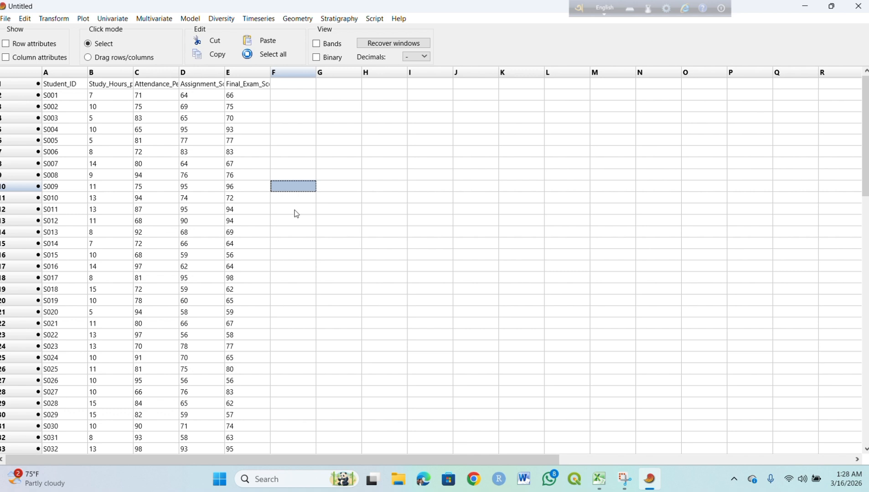
pyautogui.scroll(5, 291, 214)
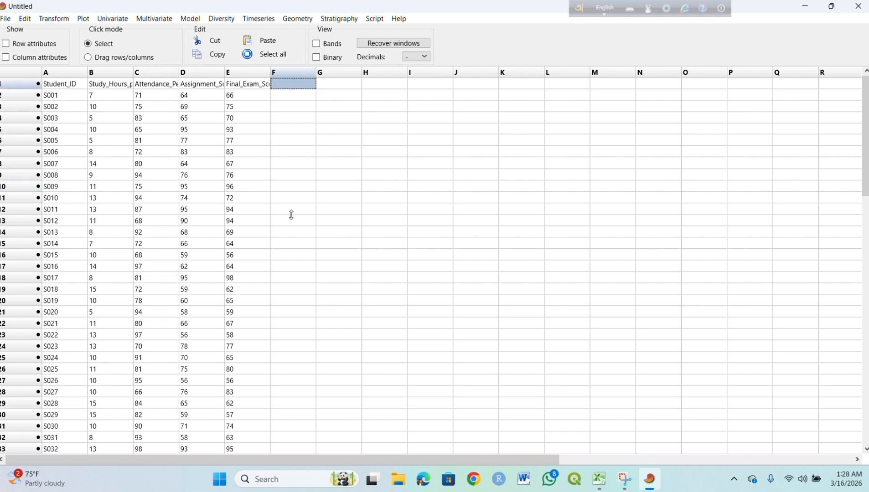